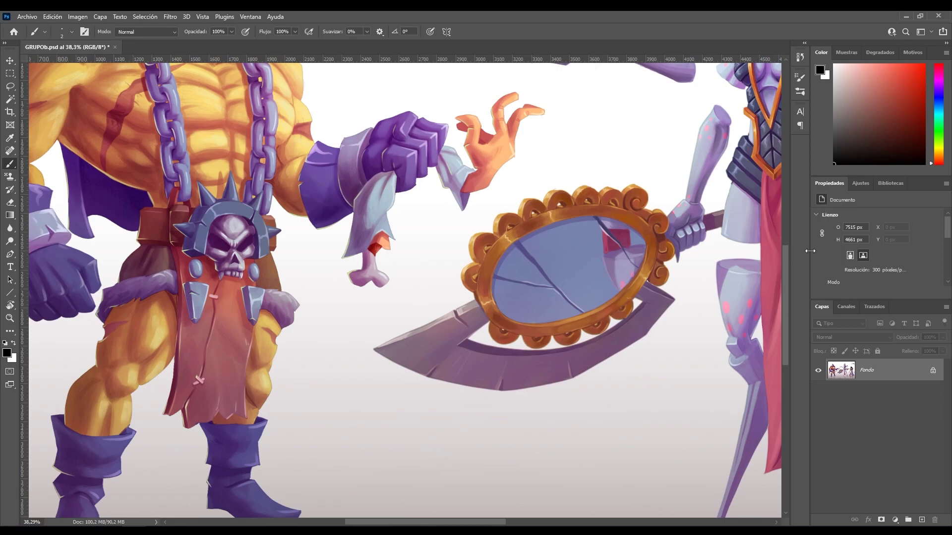
Zoom out from the mirror close-up, fit the canvas with Ctrl+0, and show the status-bar info choices.
key(z)
drag(615, 262, 597, 259)
key(ctrl+0)
key(b)
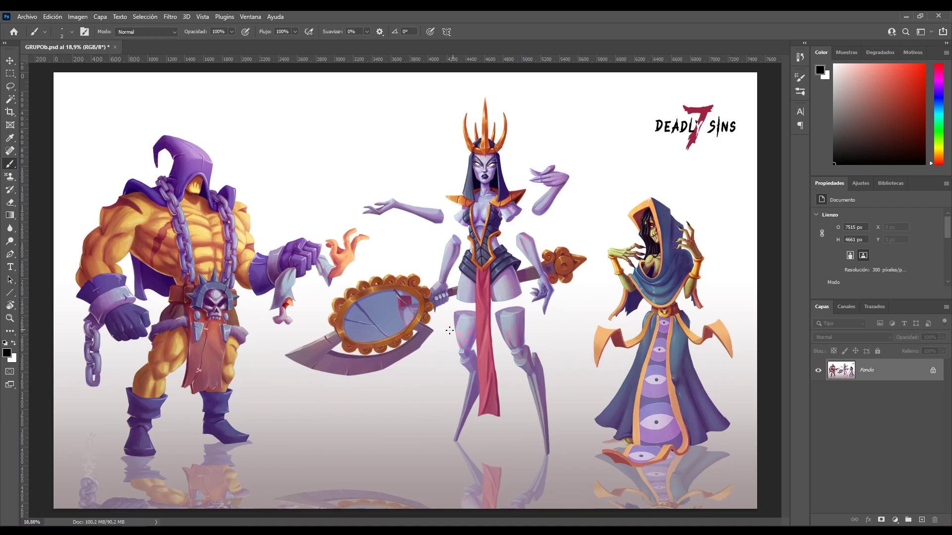
click(156, 522)
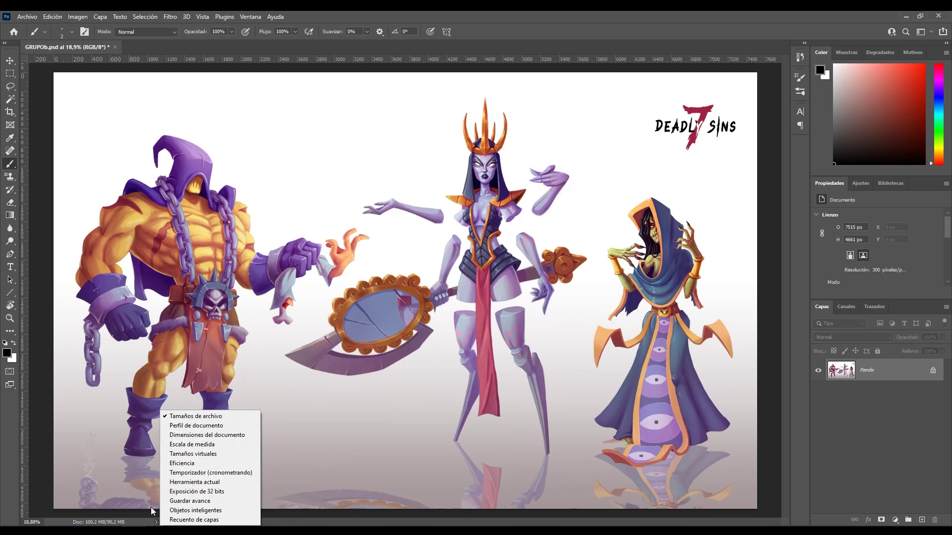
Make the status bar show Perfil de documento (sRGB IEC61966-2.1, 8bpc), then zoom out slightly.
click(155, 522)
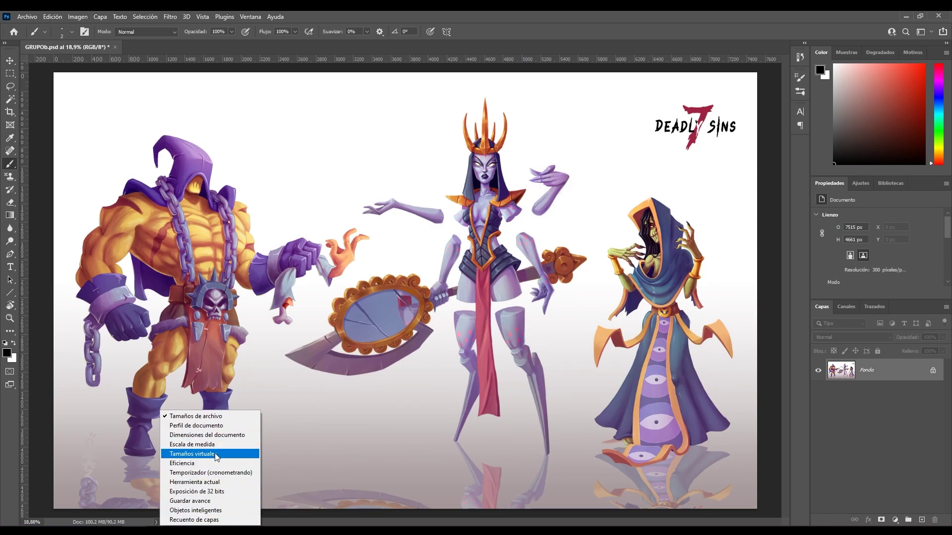
click(213, 426)
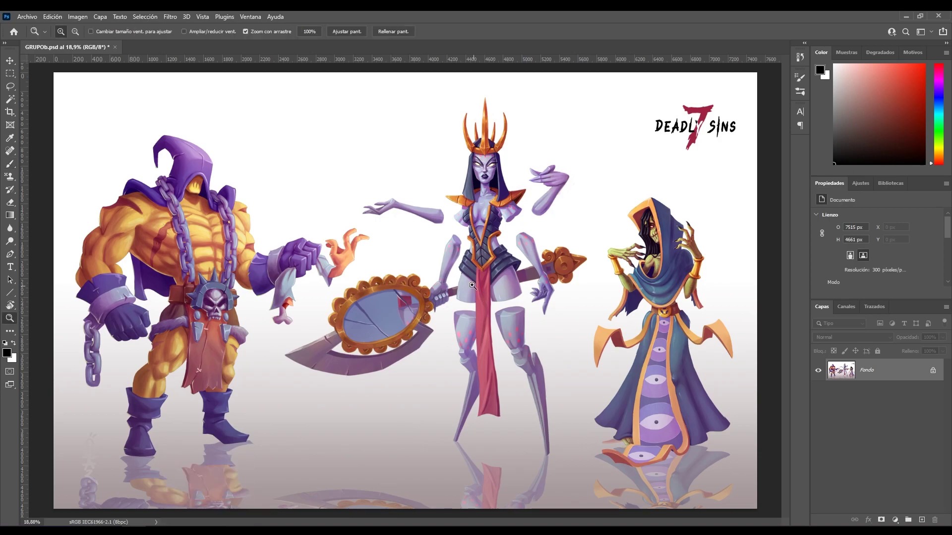
key(z)
drag(461, 283, 445, 271)
Review Ajustes de color, confirming Adobe RGB (1998) as the RGB working space, then close it.
key(b)
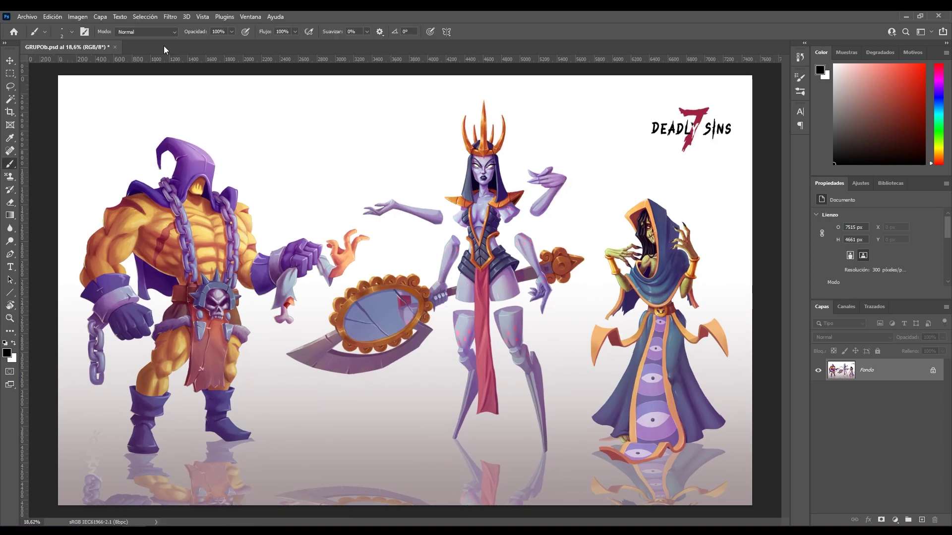
click(59, 15)
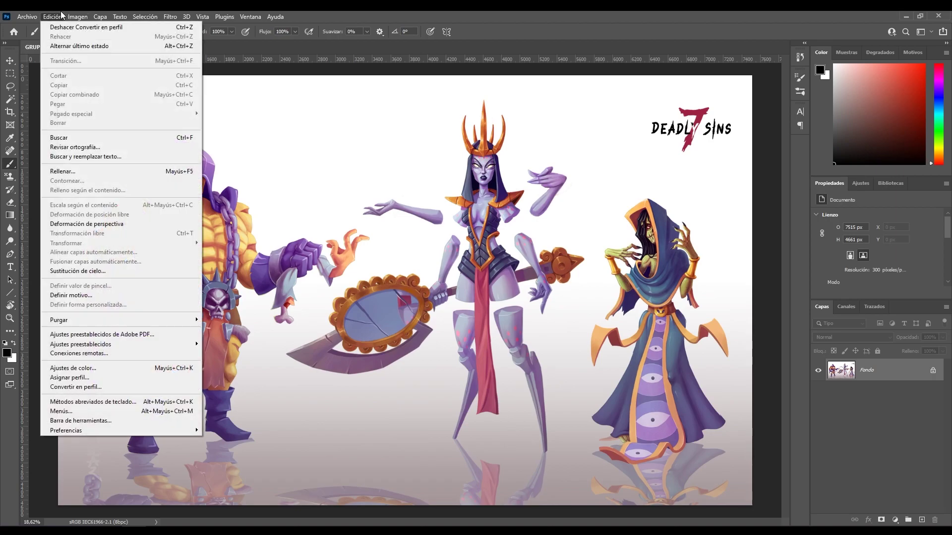
click(115, 368)
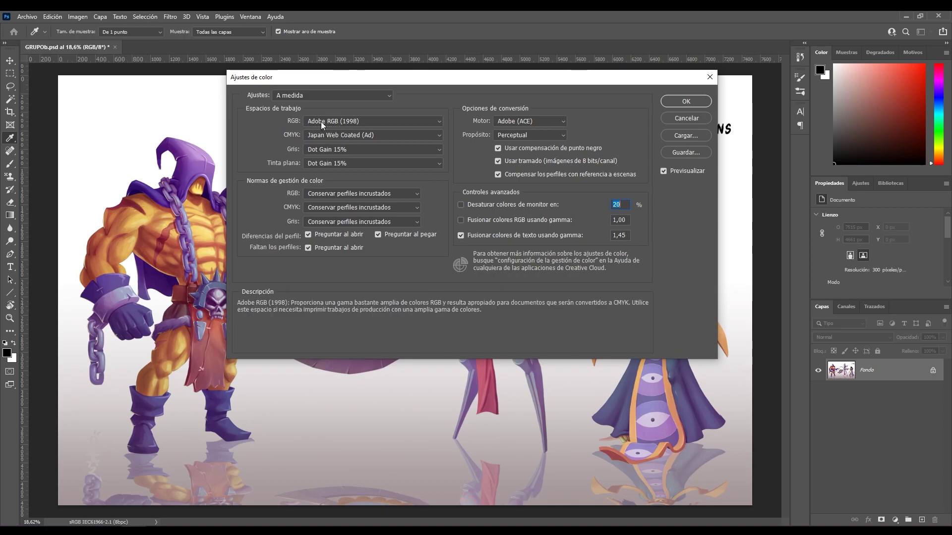
click(671, 101)
key(b)
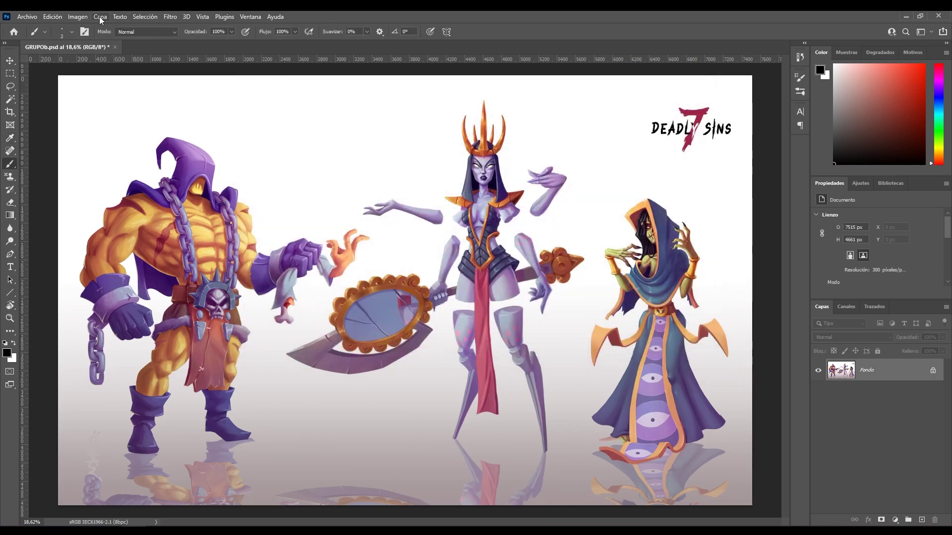
click(53, 16)
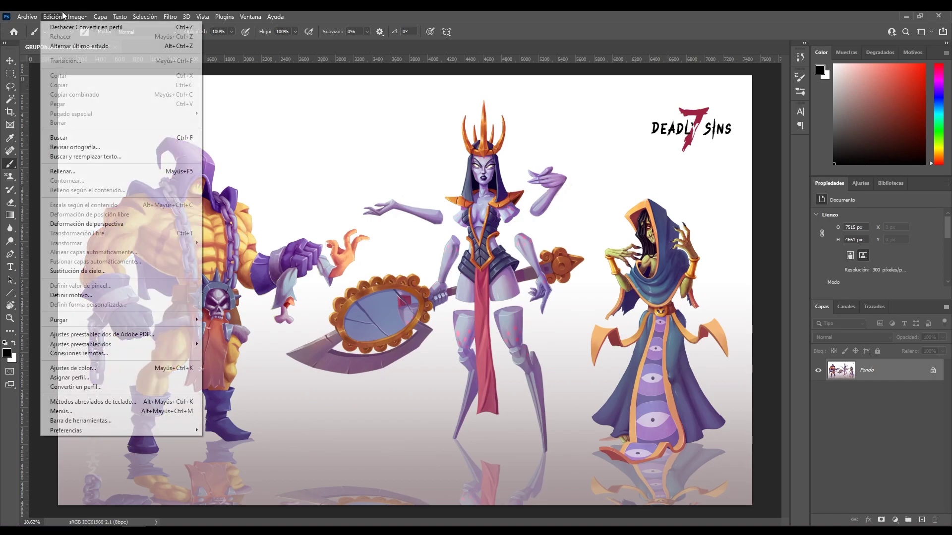
Open Asignar perfil and preview Adobe RGB (1998) on the illustration.
click(128, 378)
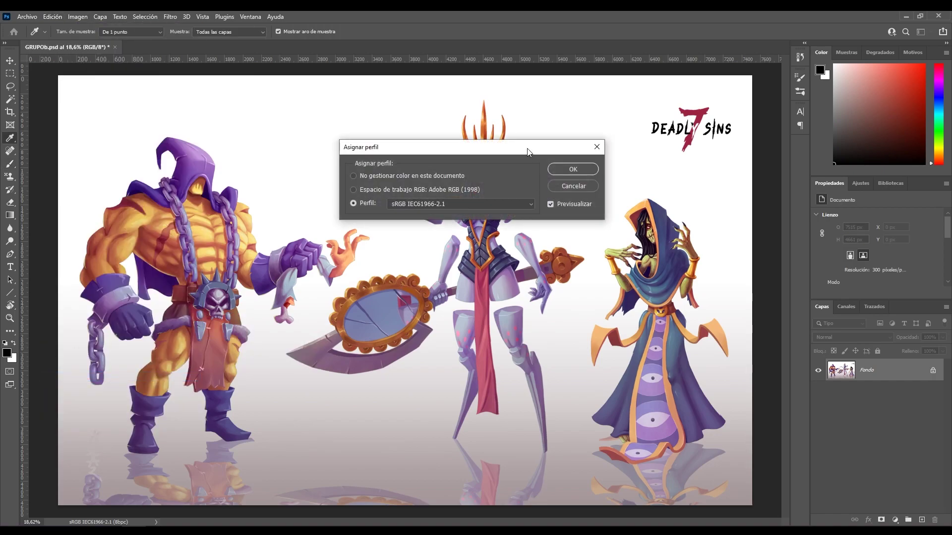
drag(528, 151, 699, 85)
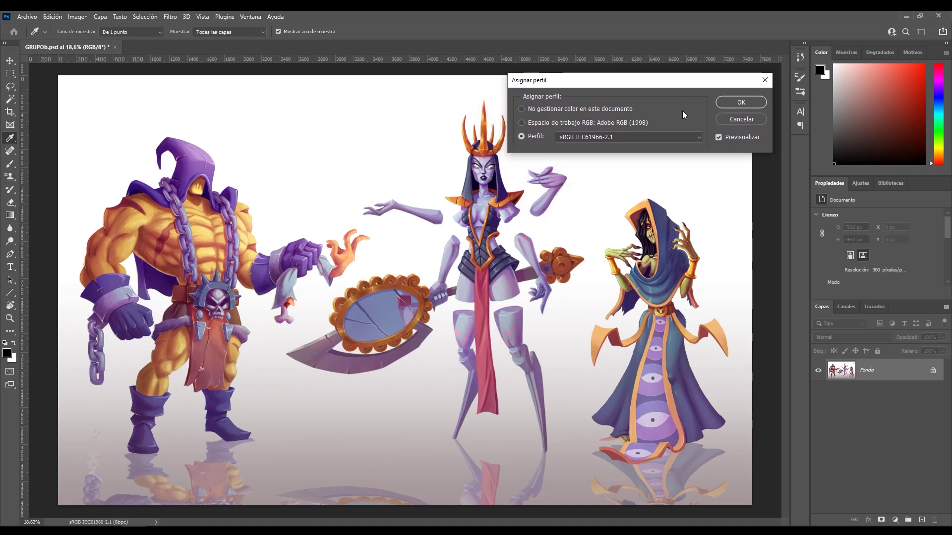
click(646, 138)
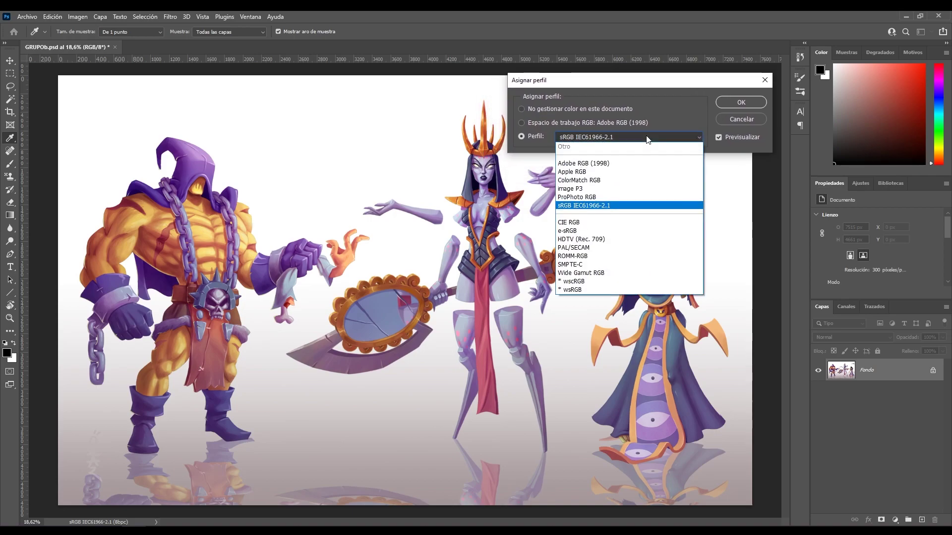
click(632, 163)
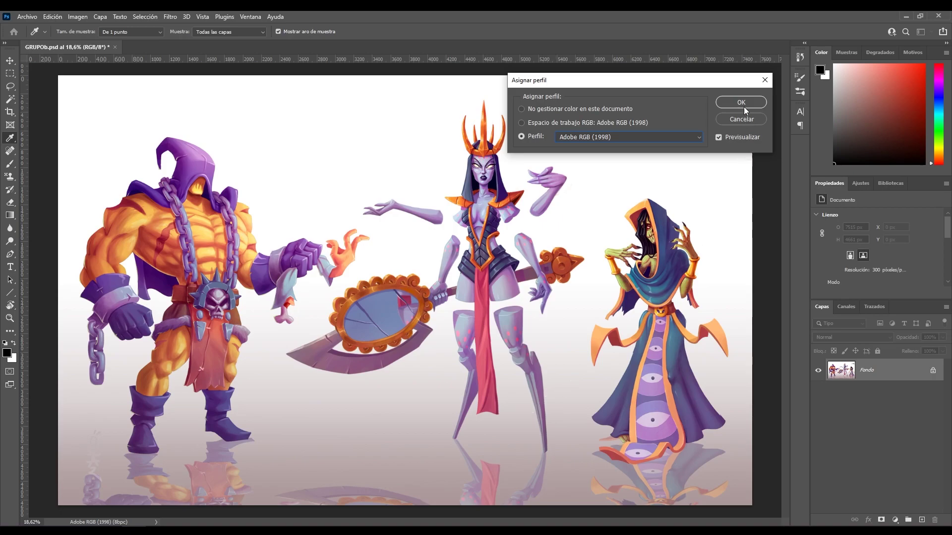
Switch the preview back to sRGB IEC61966-2.1, then assign ProPhoto RGB.
click(666, 136)
click(644, 205)
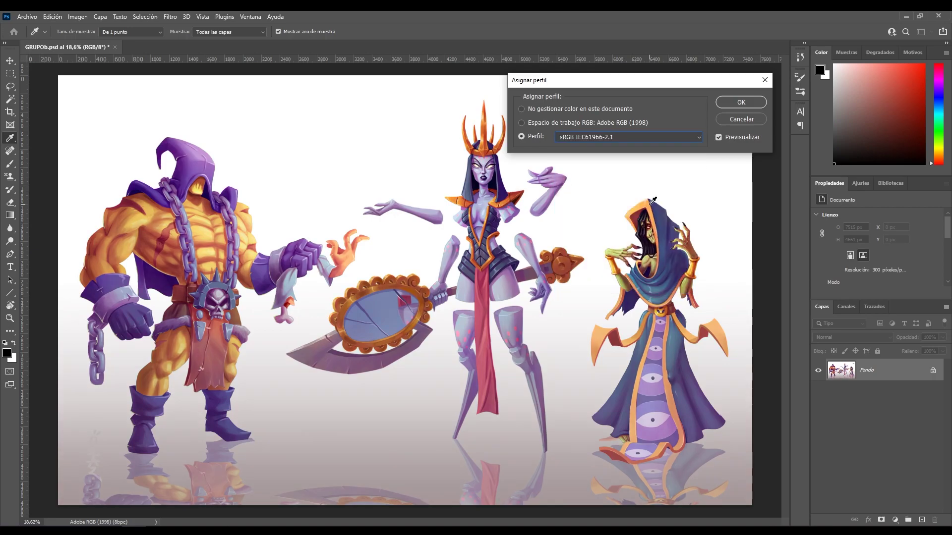
click(645, 138)
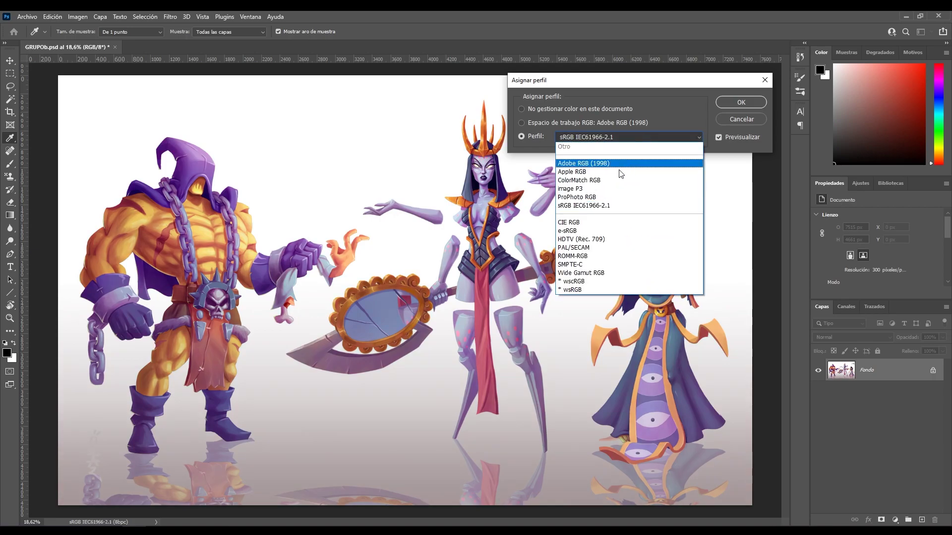
click(597, 198)
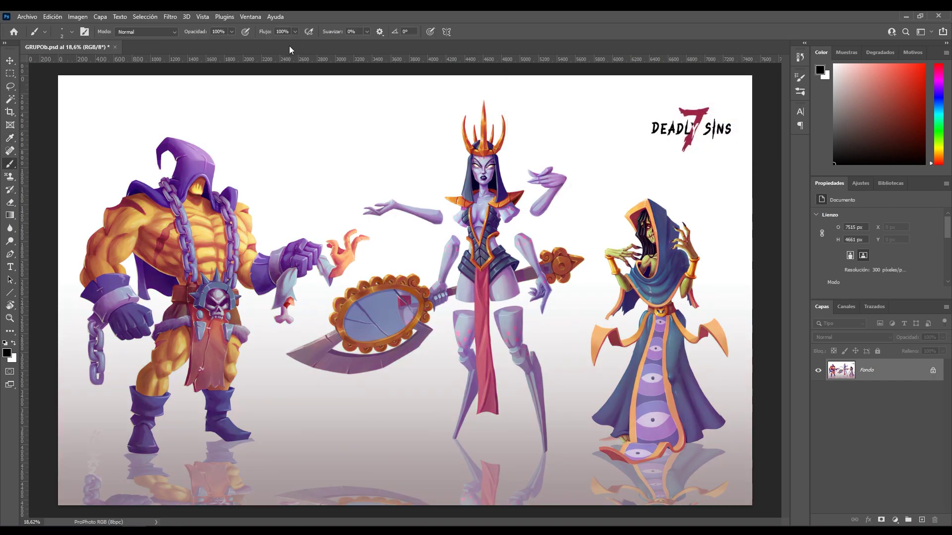
Use Convertir en perfil with Adobe RGB (1998) as the destination profile and confirm.
click(52, 16)
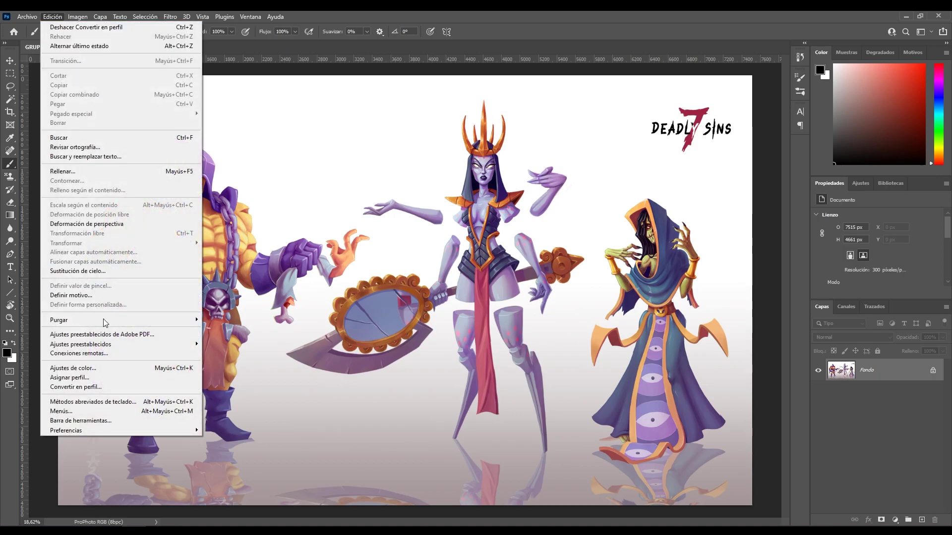
click(129, 387)
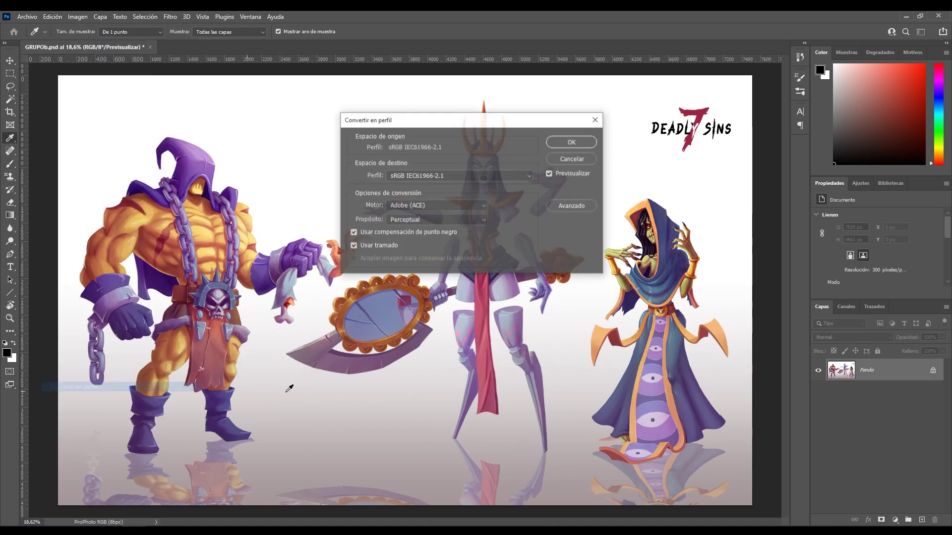
click(518, 174)
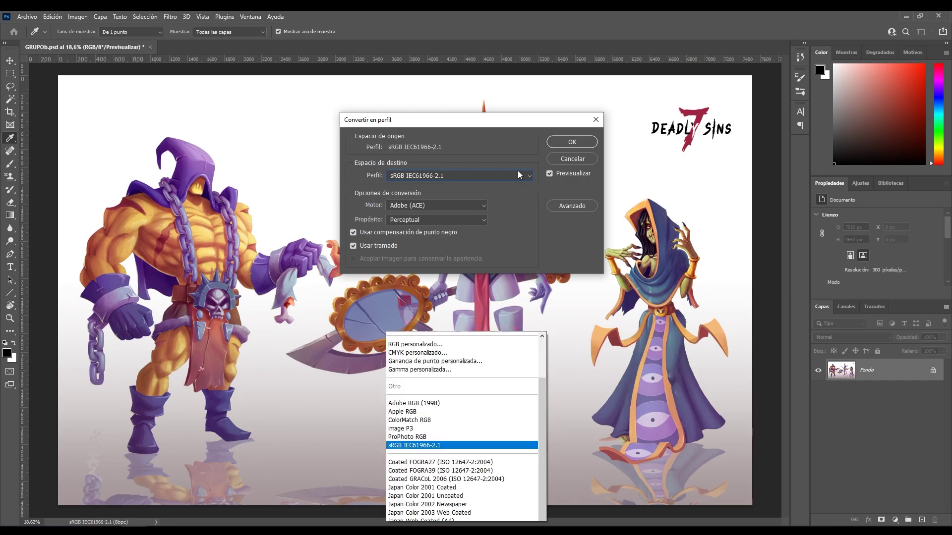
click(563, 123)
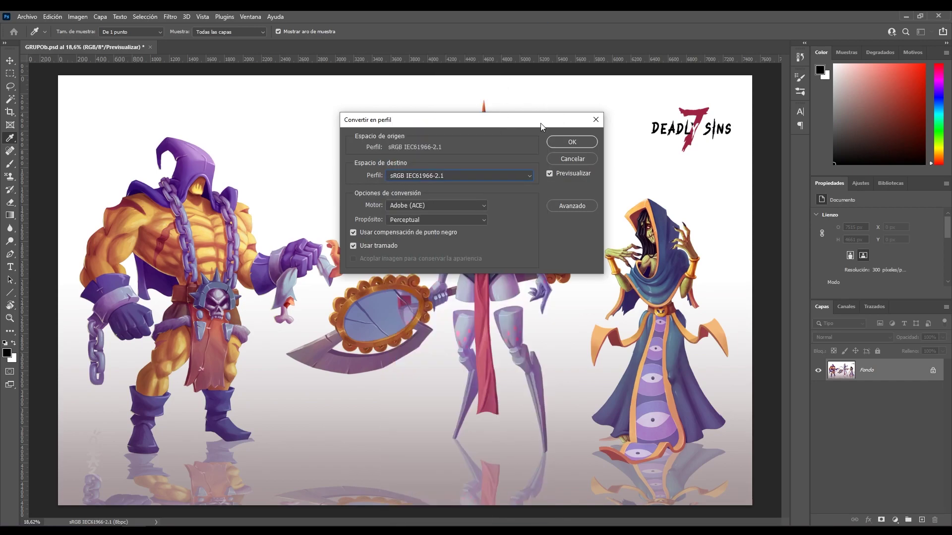
click(515, 178)
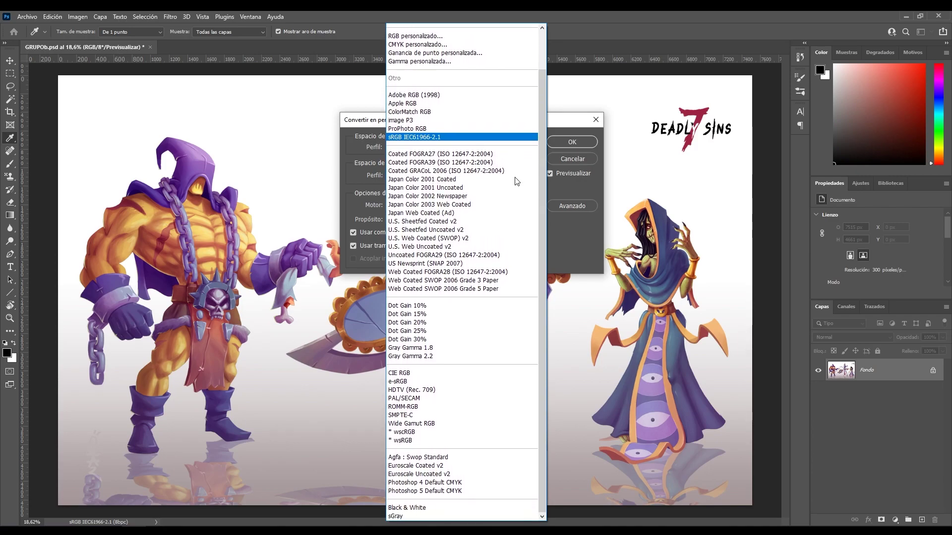
scroll(502, 166, up, 1)
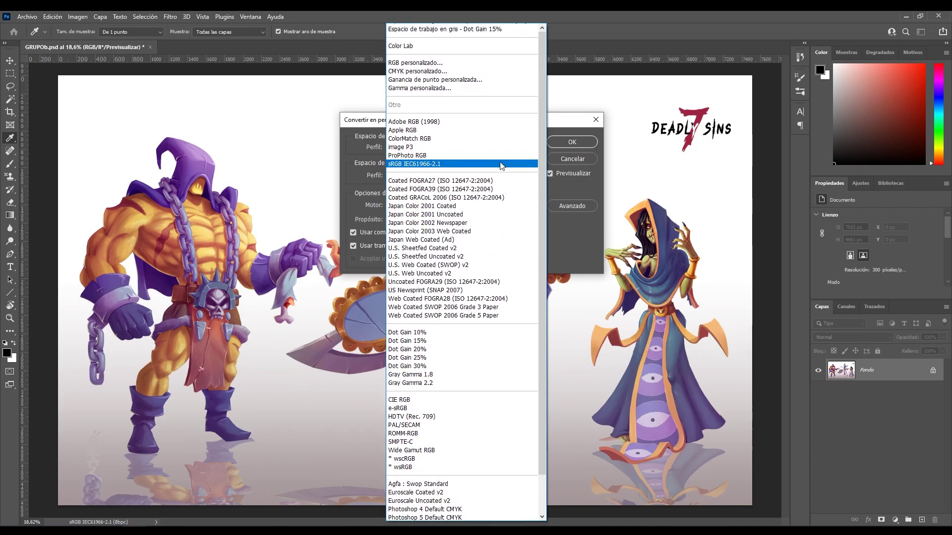
scroll(501, 165, up, 1)
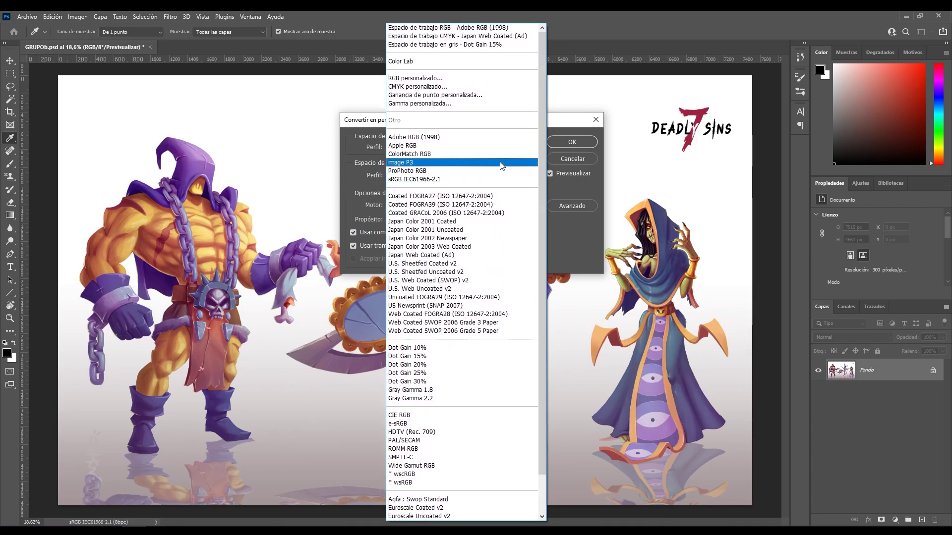
click(434, 138)
click(567, 136)
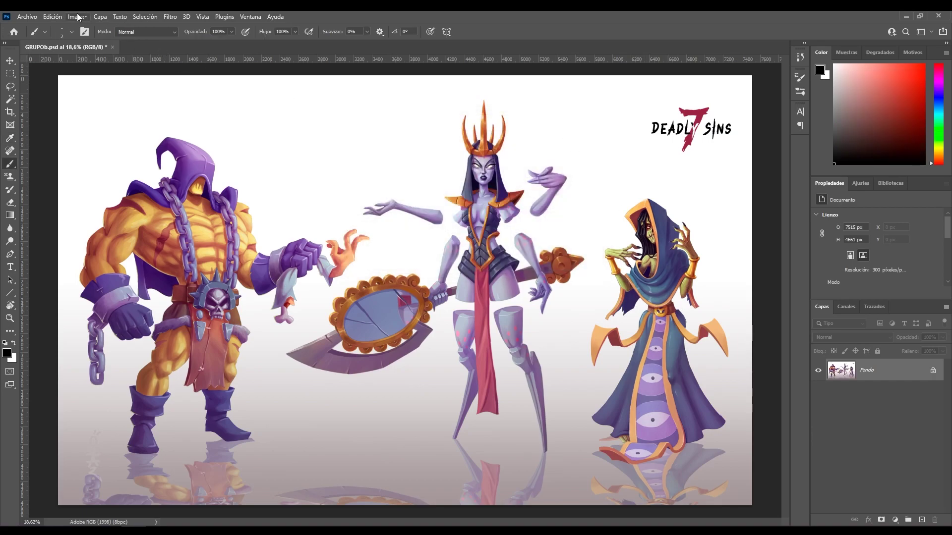
Browse the Edición menu, then start Exportación rápida como PNG and cancel its save dialog.
click(52, 17)
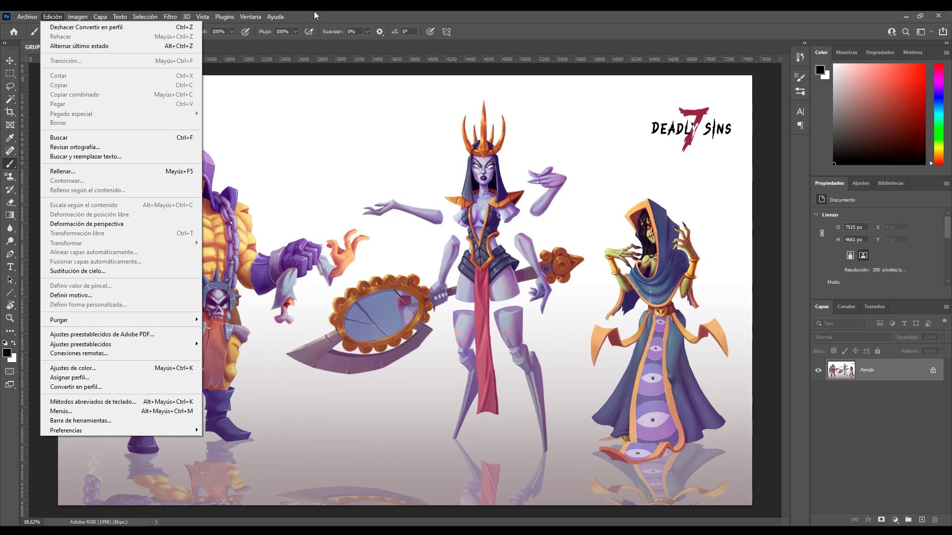
click(488, 11)
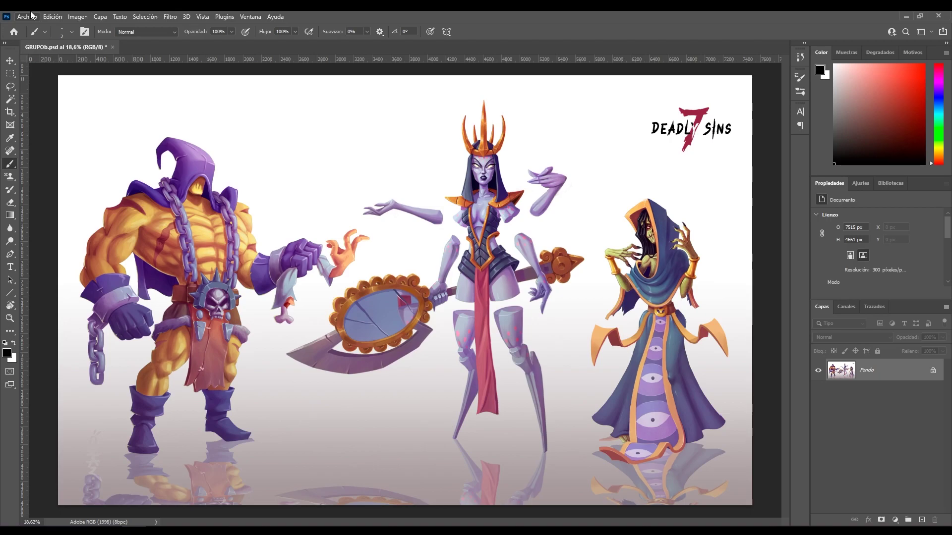
click(31, 15)
mouse_move(81, 171)
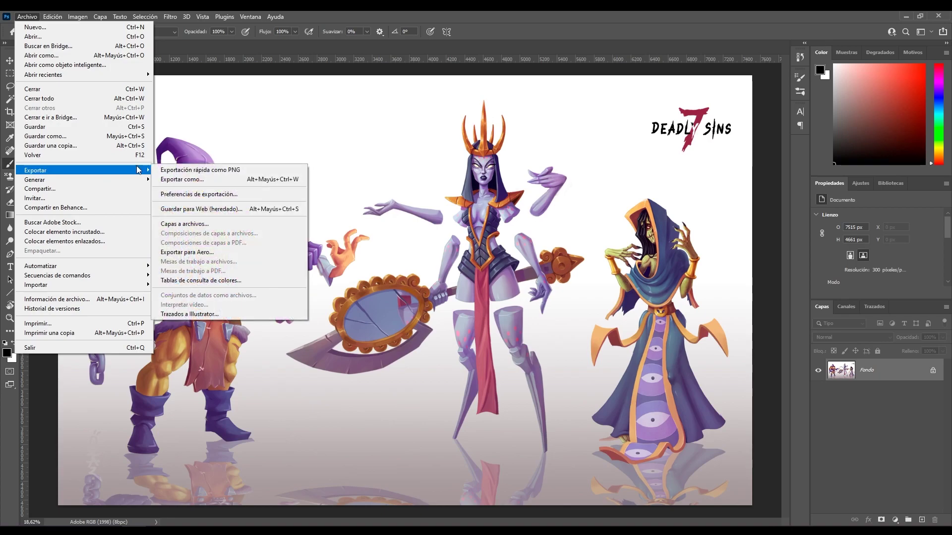
click(193, 170)
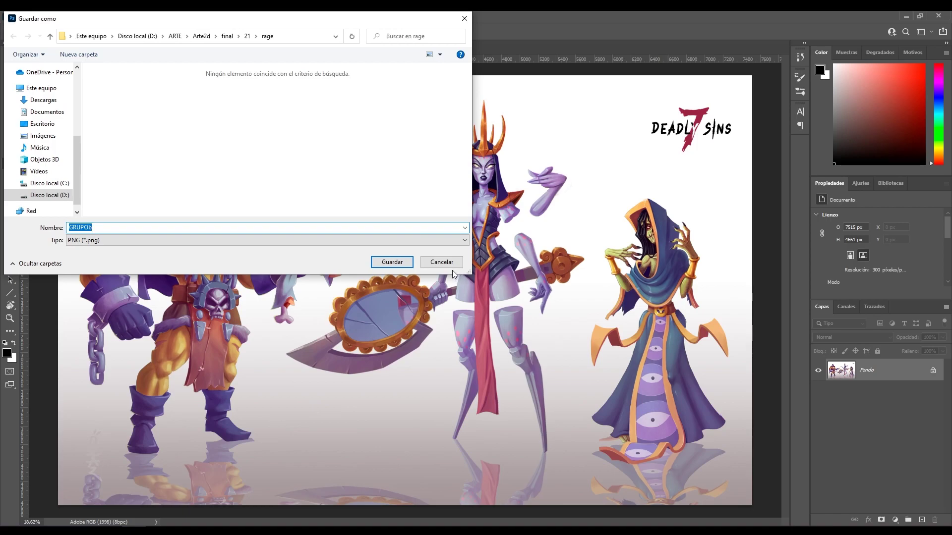
click(441, 261)
click(27, 16)
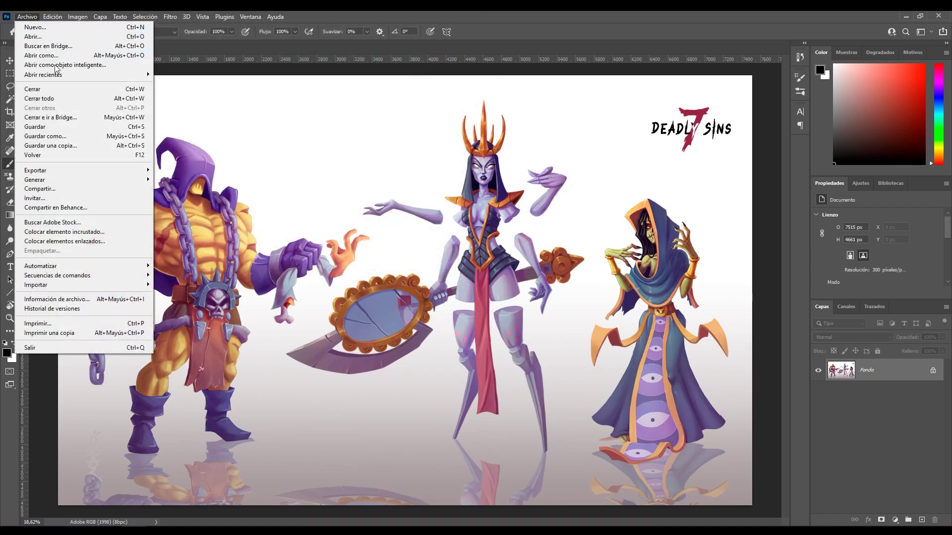
mouse_move(35, 171)
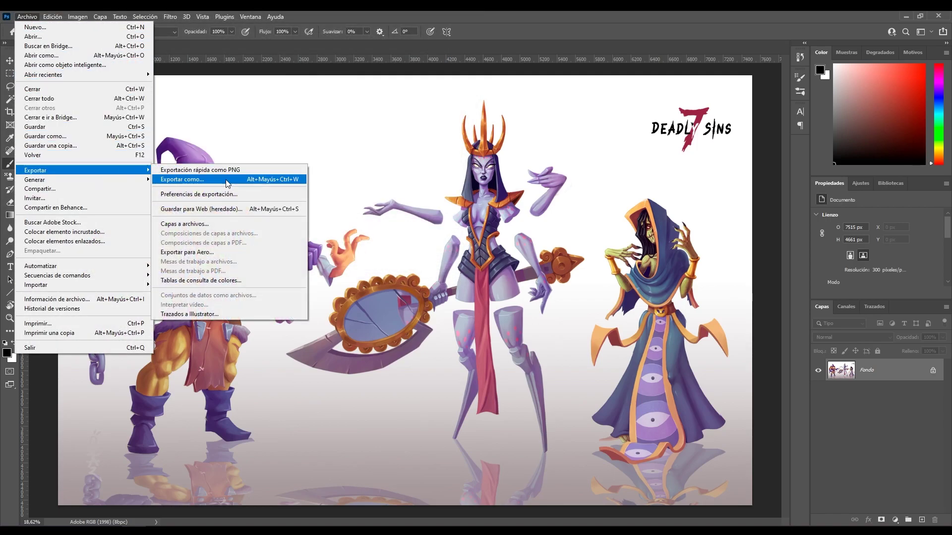
click(227, 184)
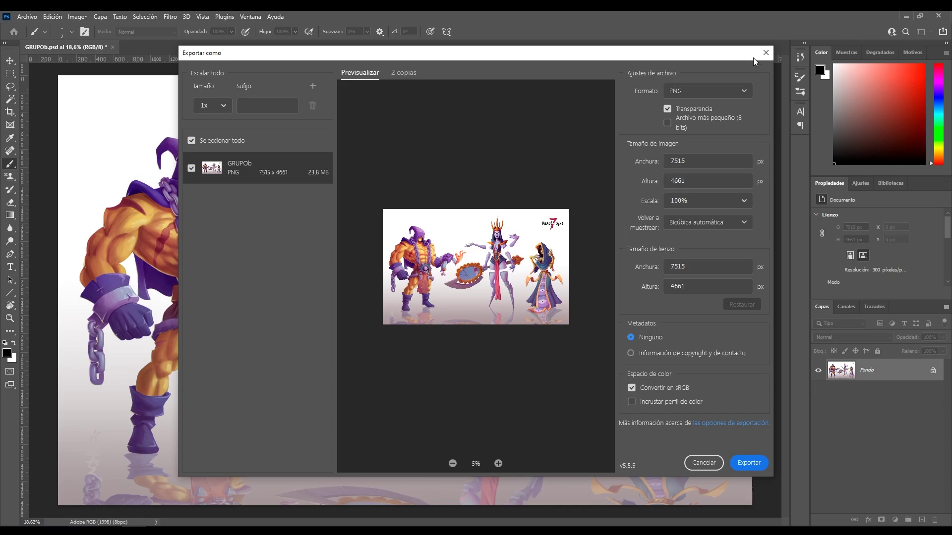
click(736, 92)
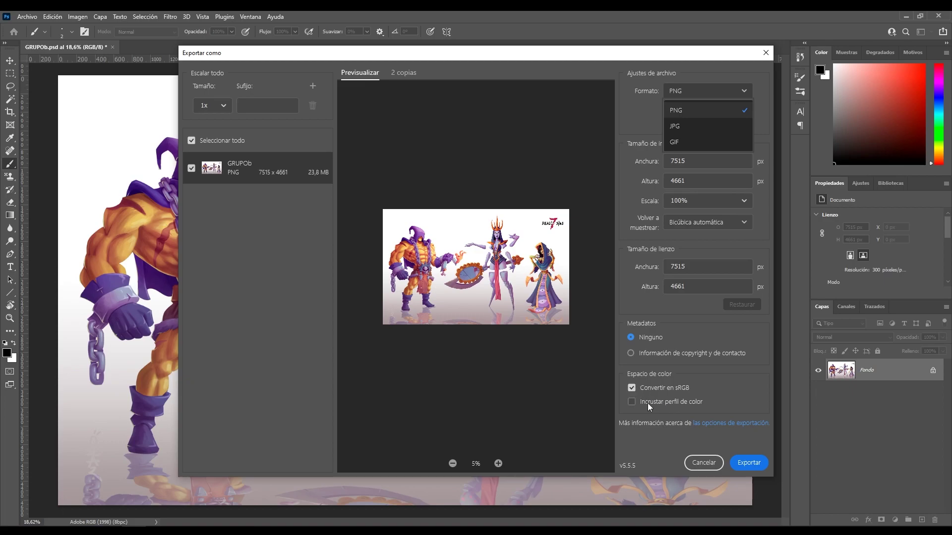
click(765, 53)
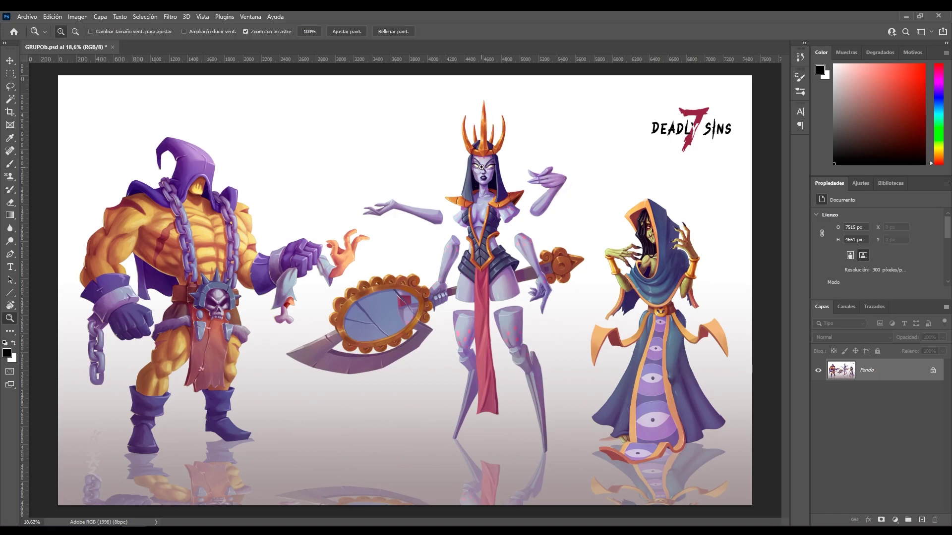
Zoom in on the queen's face and open Edición > Ajustes de color.
drag(445, 133, 555, 152)
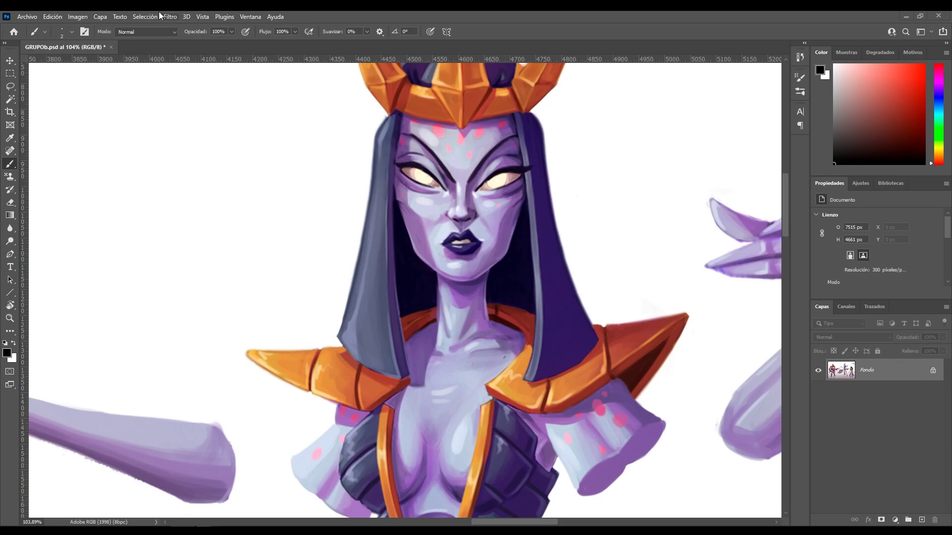
click(51, 16)
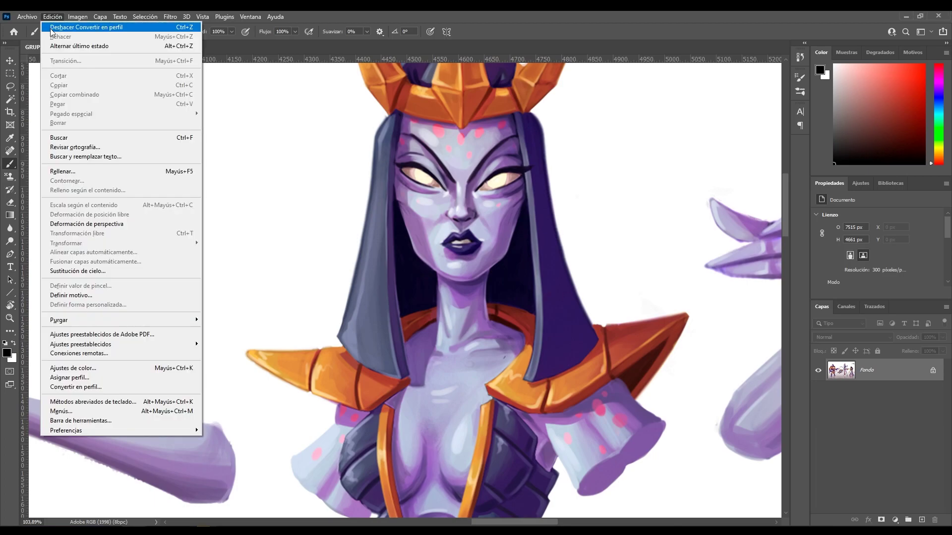
click(94, 367)
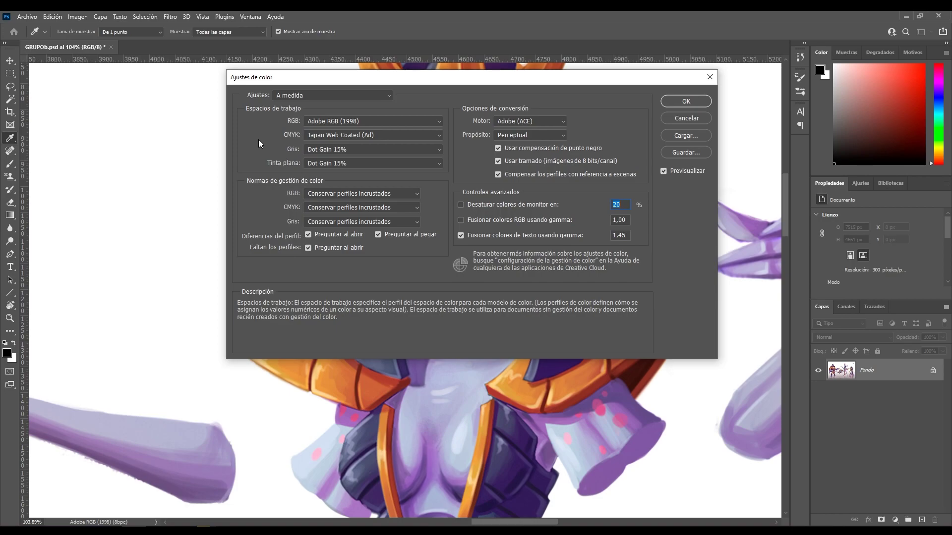
click(417, 123)
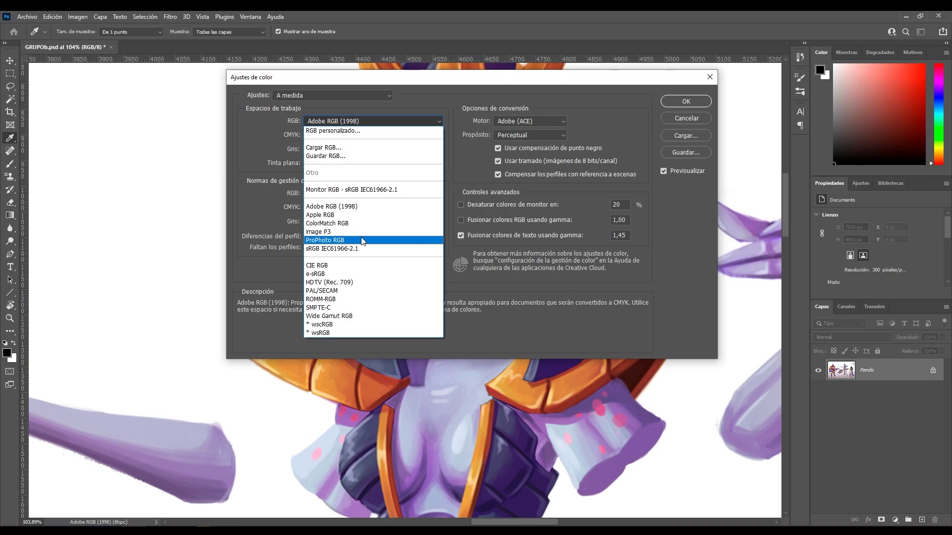
click(363, 241)
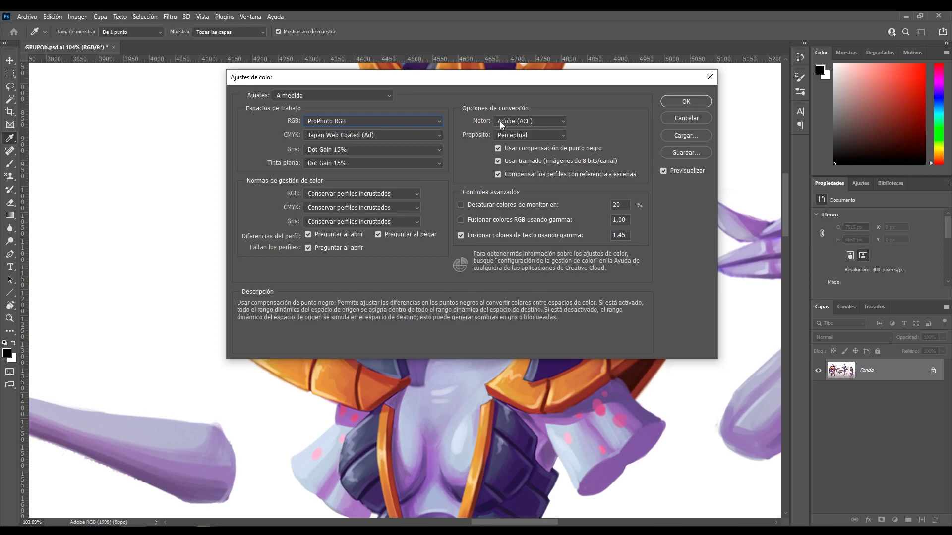
mouse_move(446, 126)
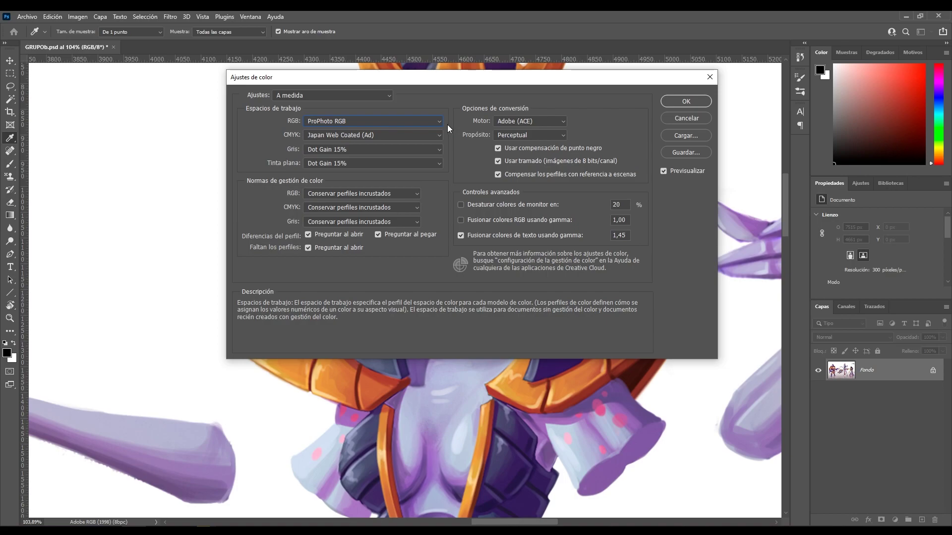
click(438, 122)
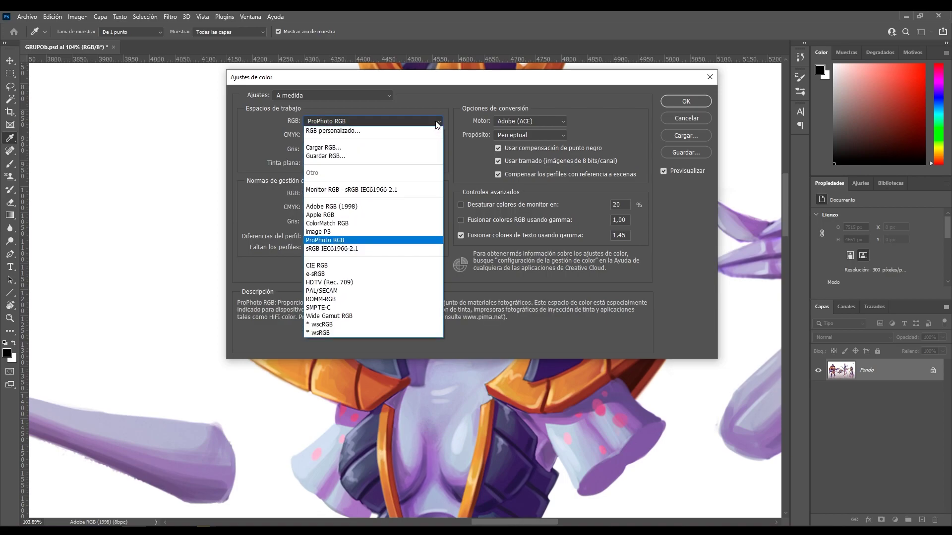
click(388, 207)
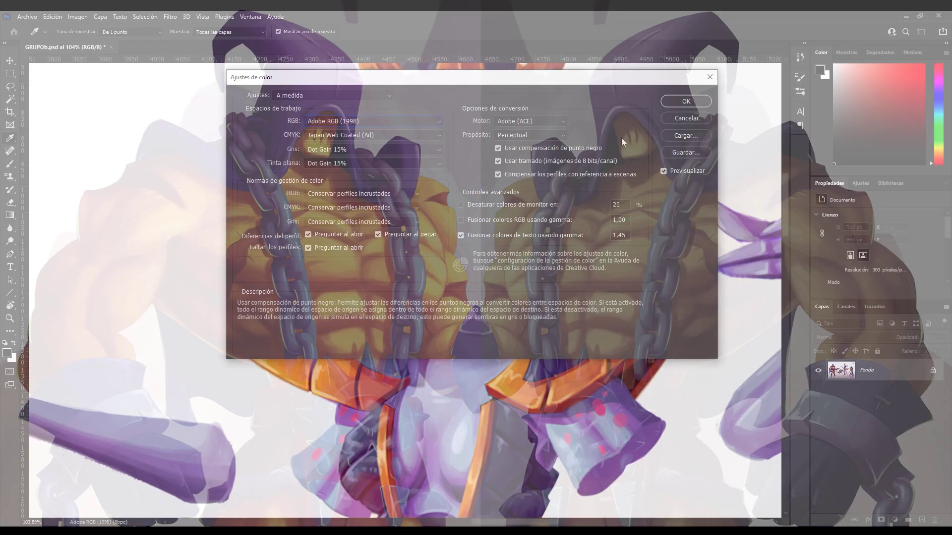